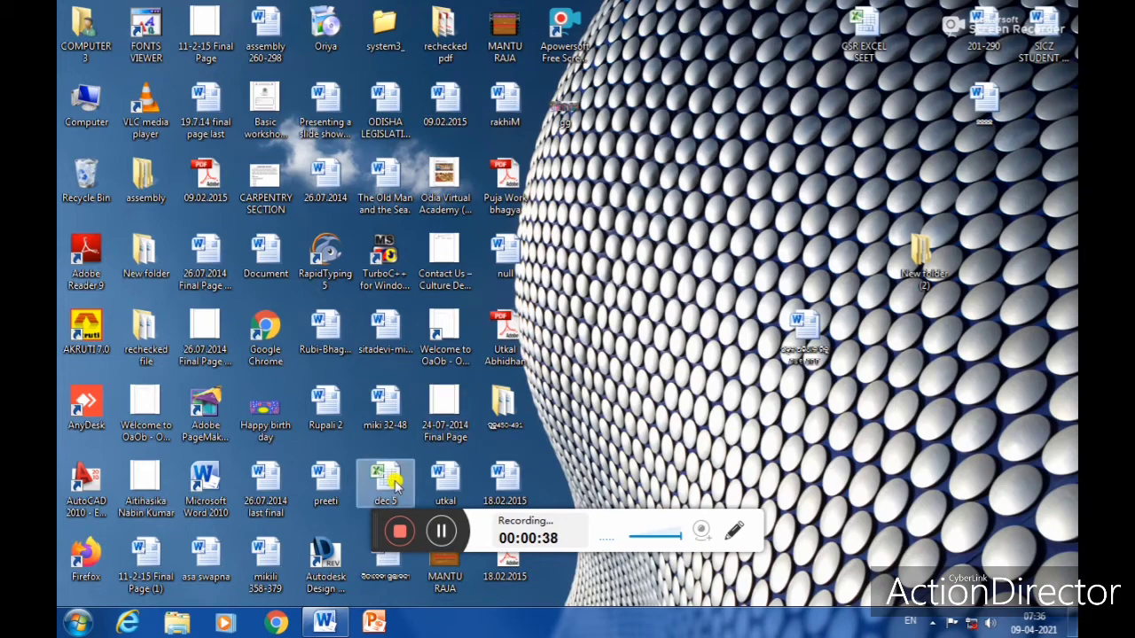
# Switch to the open Word document and look over its three sample paragraphs.
pyautogui.click(324, 622)
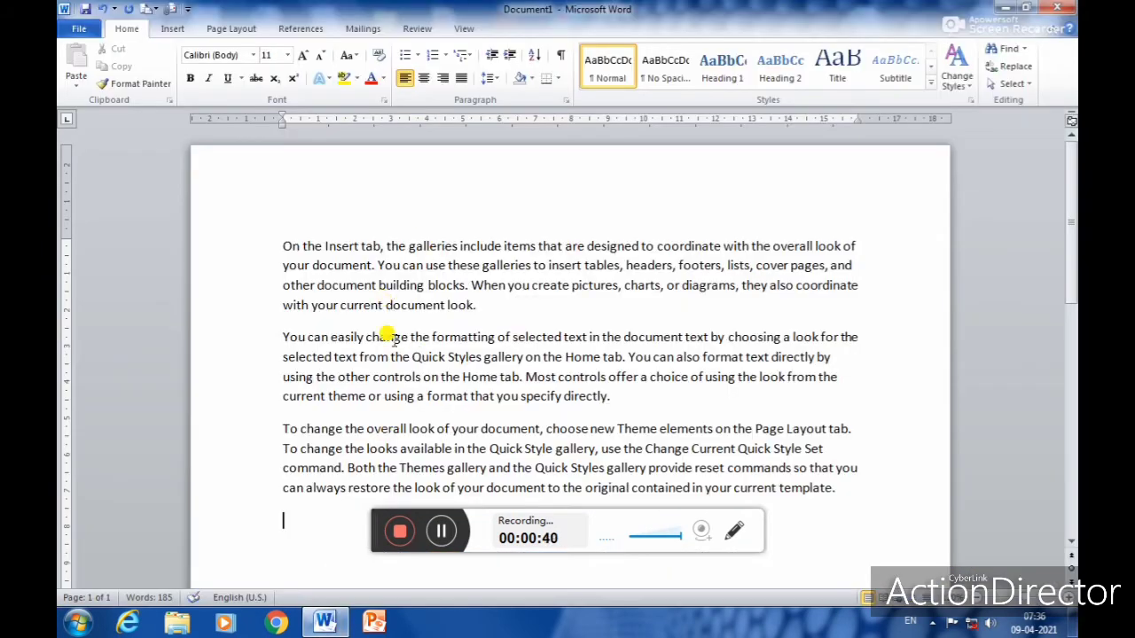
pyautogui.scroll(-5, 390, 337)
pyautogui.scroll(5, 438, 324)
pyautogui.moveTo(276, 248); pyautogui.dragTo(529, 344)
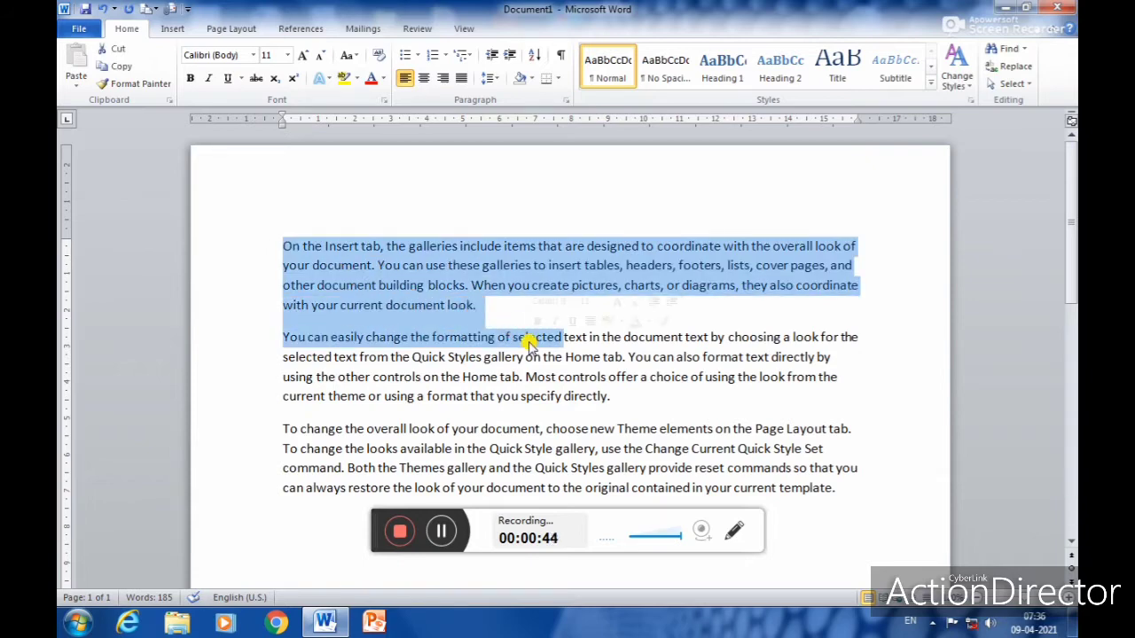
pyautogui.click(471, 285)
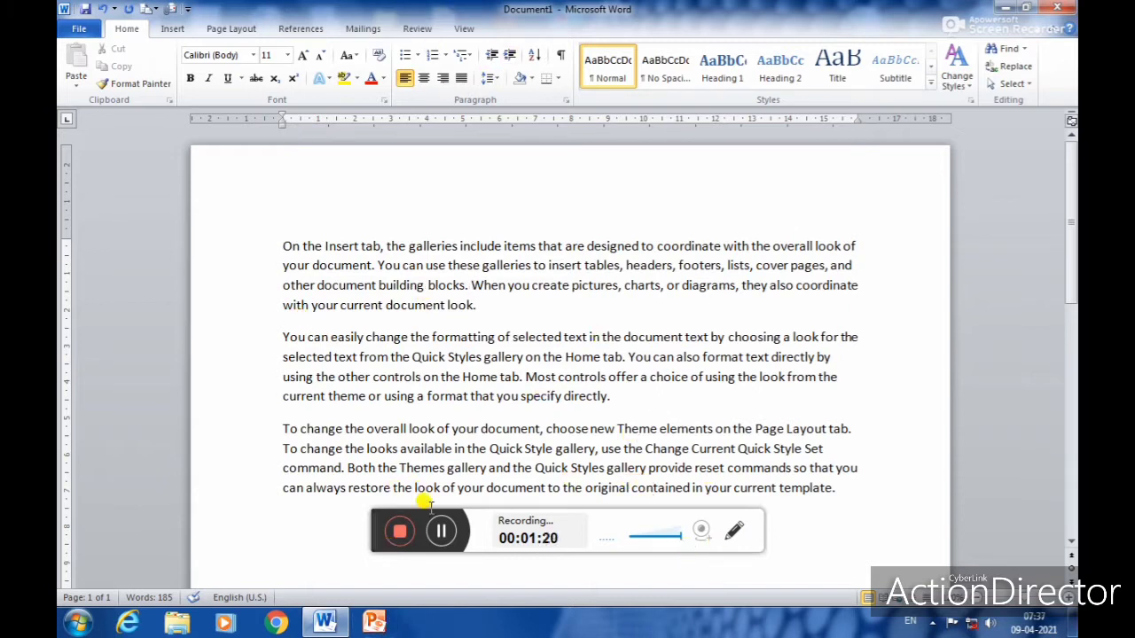
pyautogui.click(443, 533)
# Indent the first paragraph's first line by one tab stop, and shift the whole paragraph's indent up two levels and back one.
pyautogui.press('Tab')
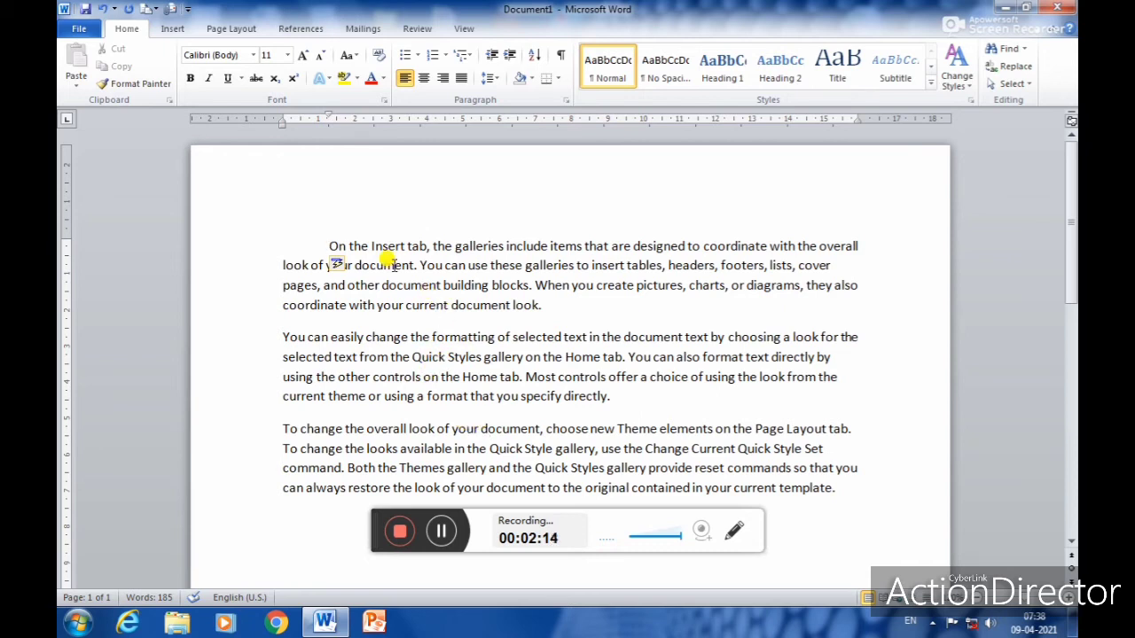
pyautogui.click(329, 245)
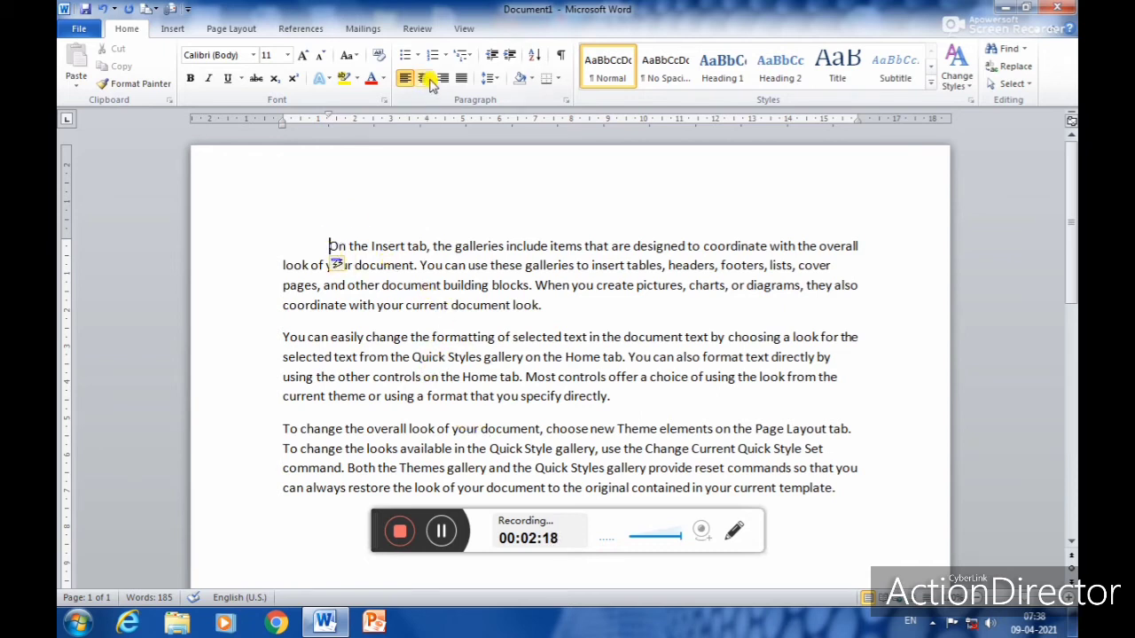
pyautogui.click(505, 58)
pyautogui.click(505, 58)
pyautogui.click(492, 56)
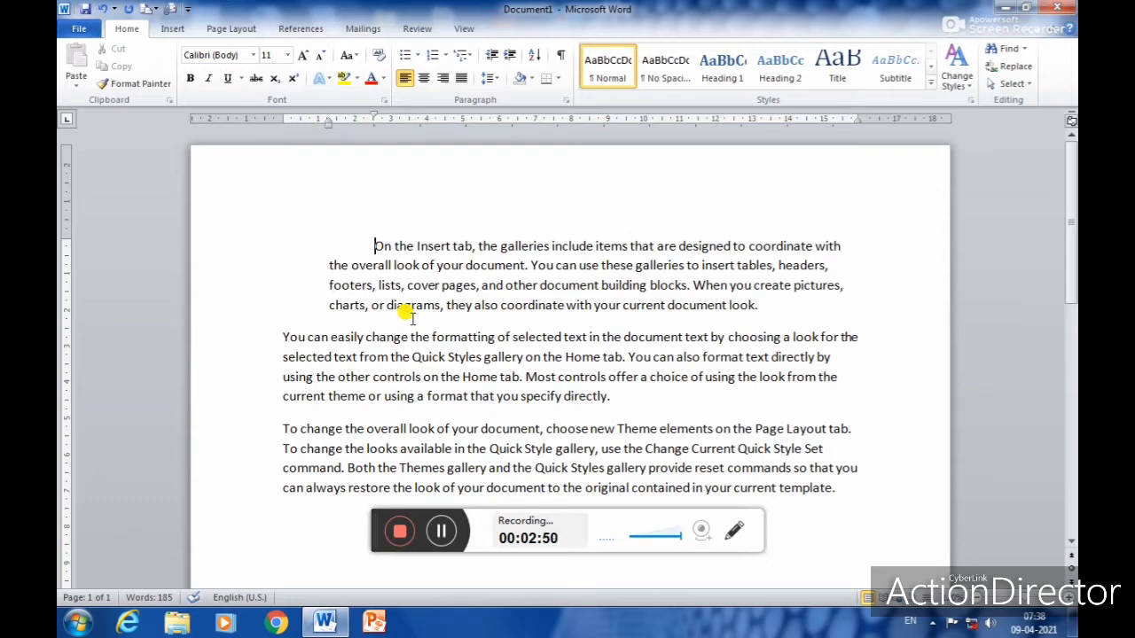
# Add one more tab indent to the first paragraph and undo all of its indent changes.
pyautogui.press('Tab')
pyautogui.hotkey('ctrl', 'z')
pyautogui.hotkey('ctrl', 'z')
pyautogui.hotkey('ctrl', 'z')
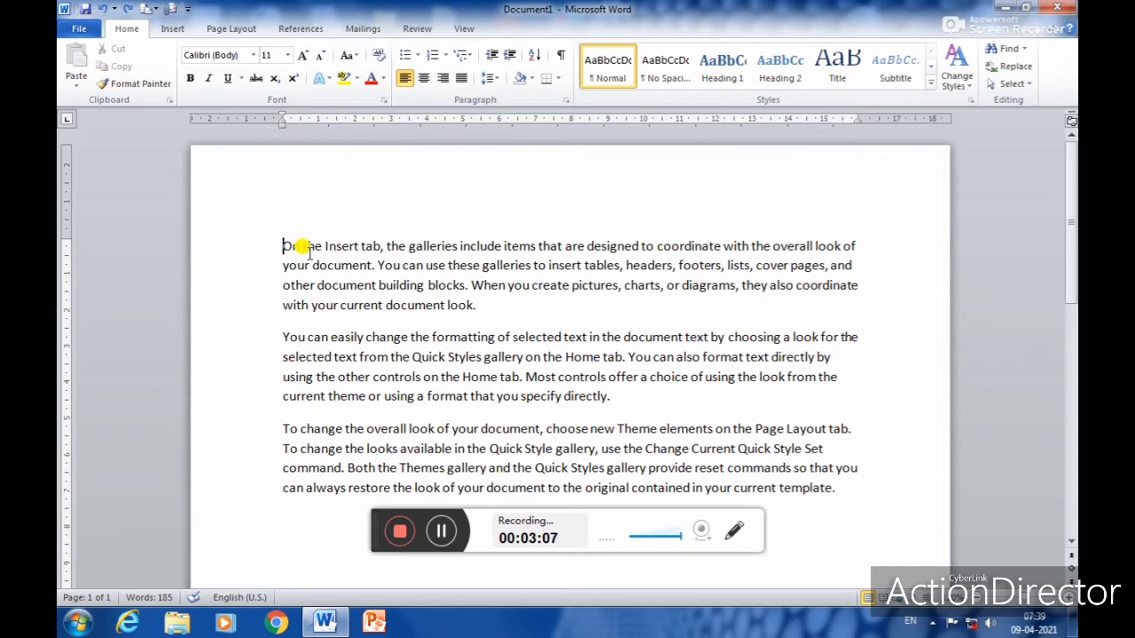
# Indent the first lines of the first and second paragraphs by one tab stop, removing and reapplying the second paragraph's indent.
pyautogui.press('Tab')
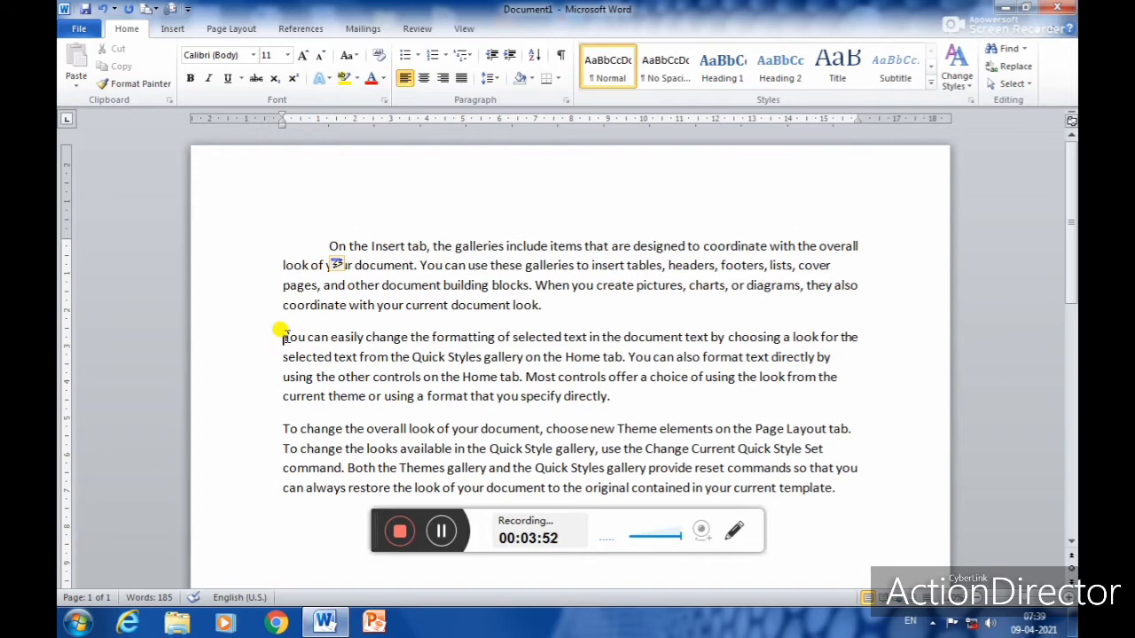
pyautogui.press('Tab')
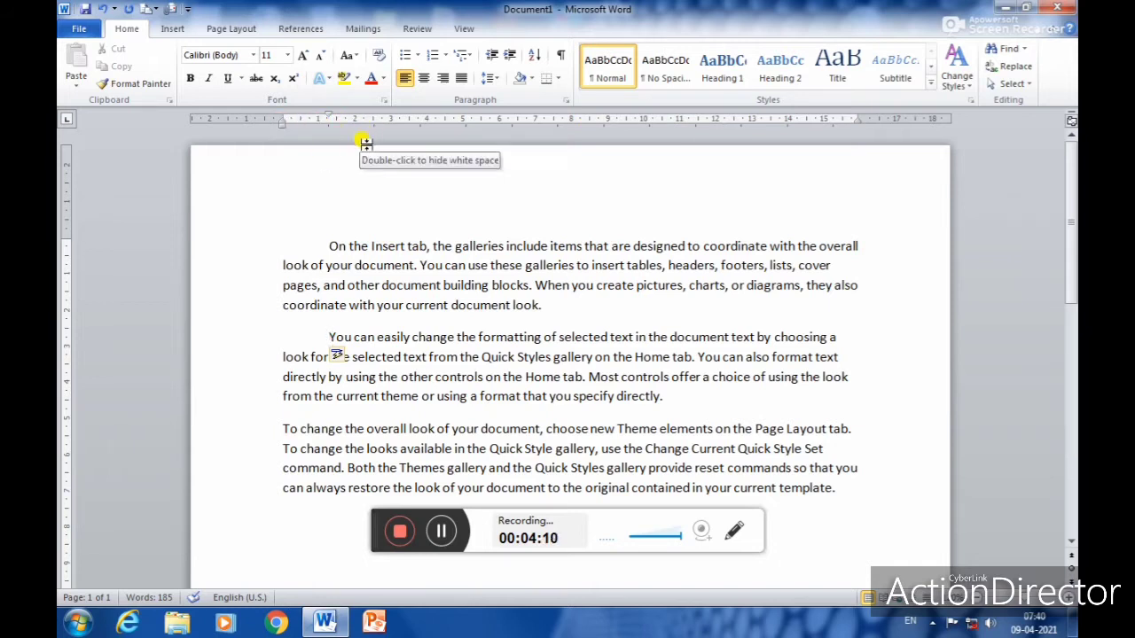
pyautogui.press('BackSpace')
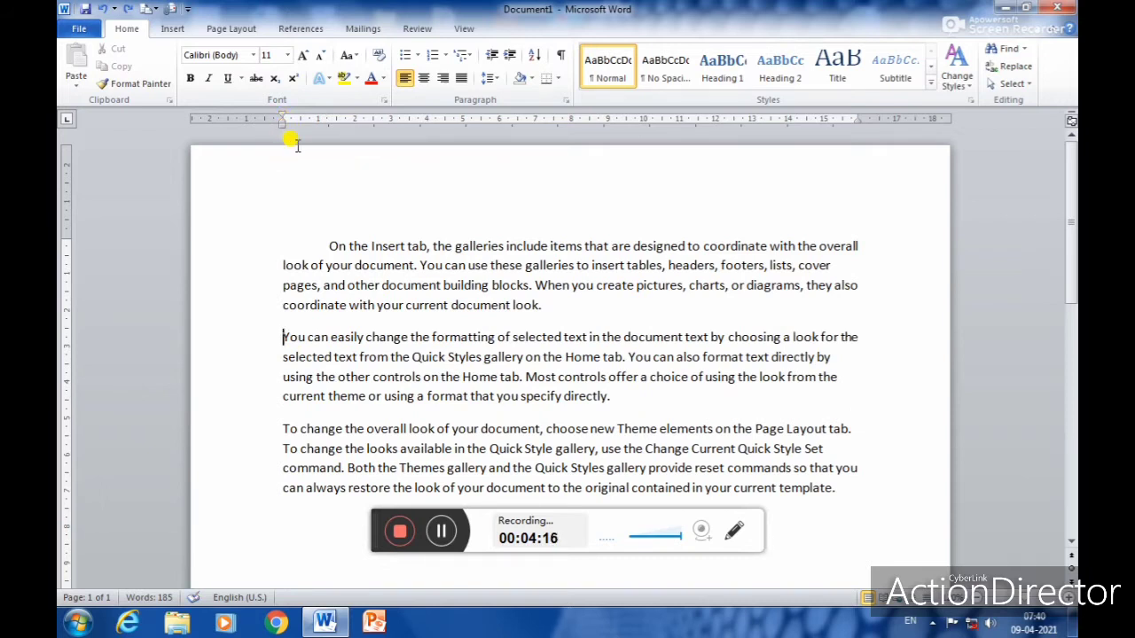
pyautogui.press('Tab')
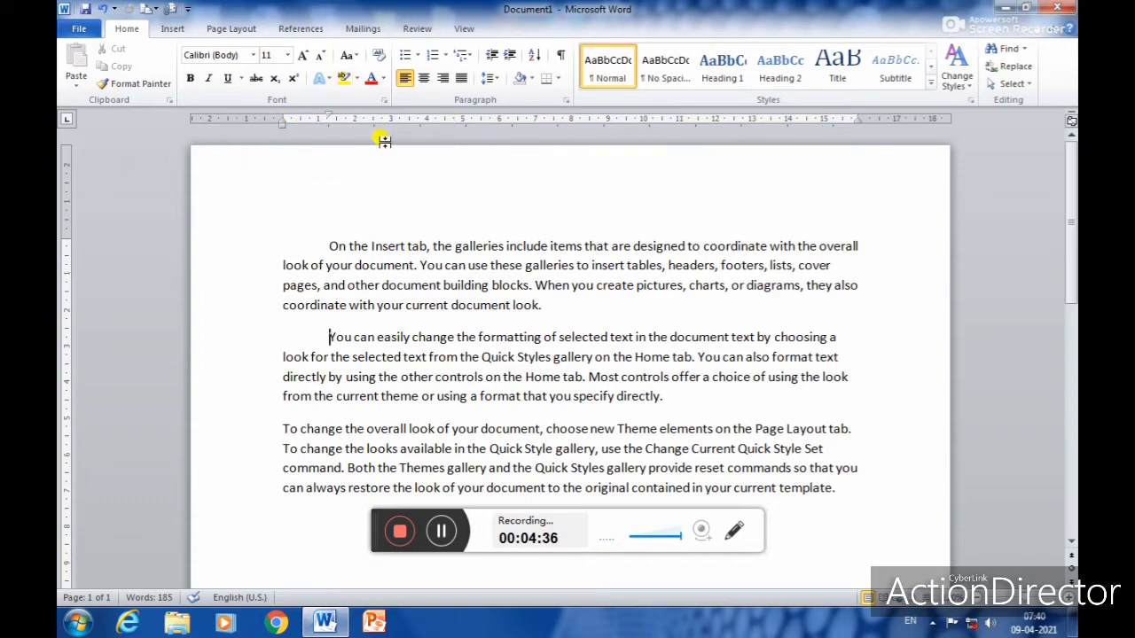
# Hide the ruler and show it again.
pyautogui.click(457, 27)
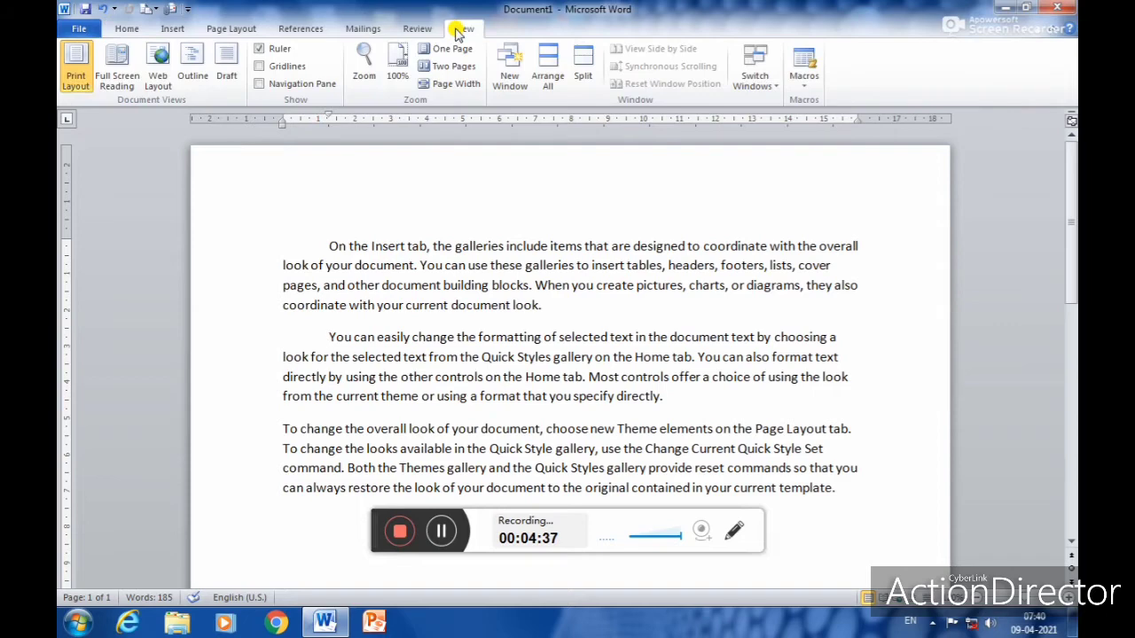
pyautogui.click(259, 49)
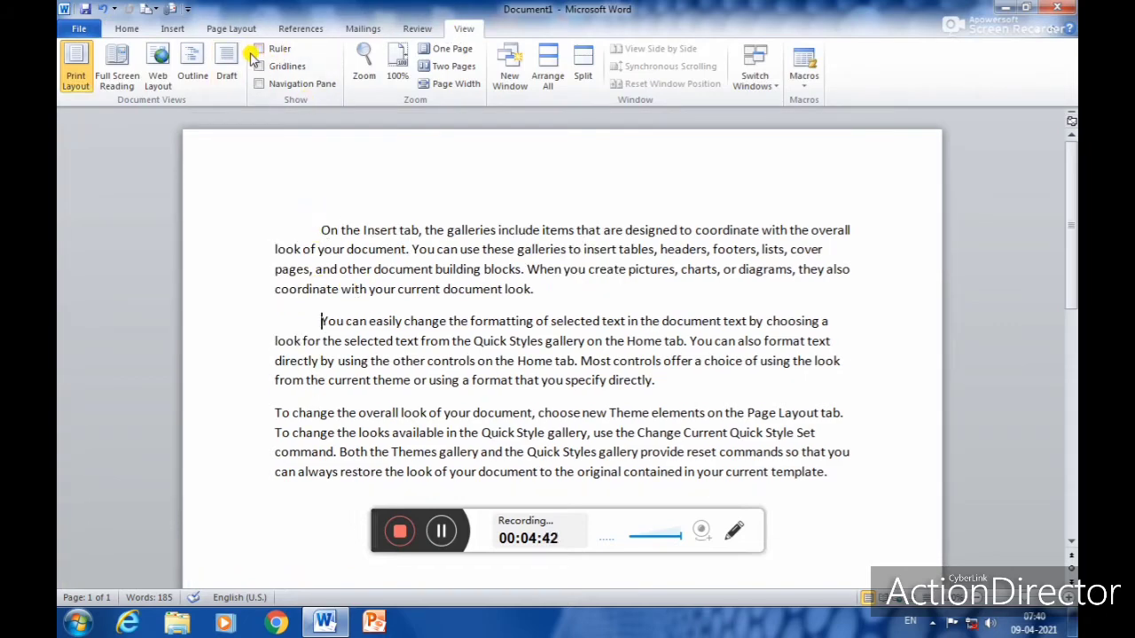
pyautogui.click(260, 51)
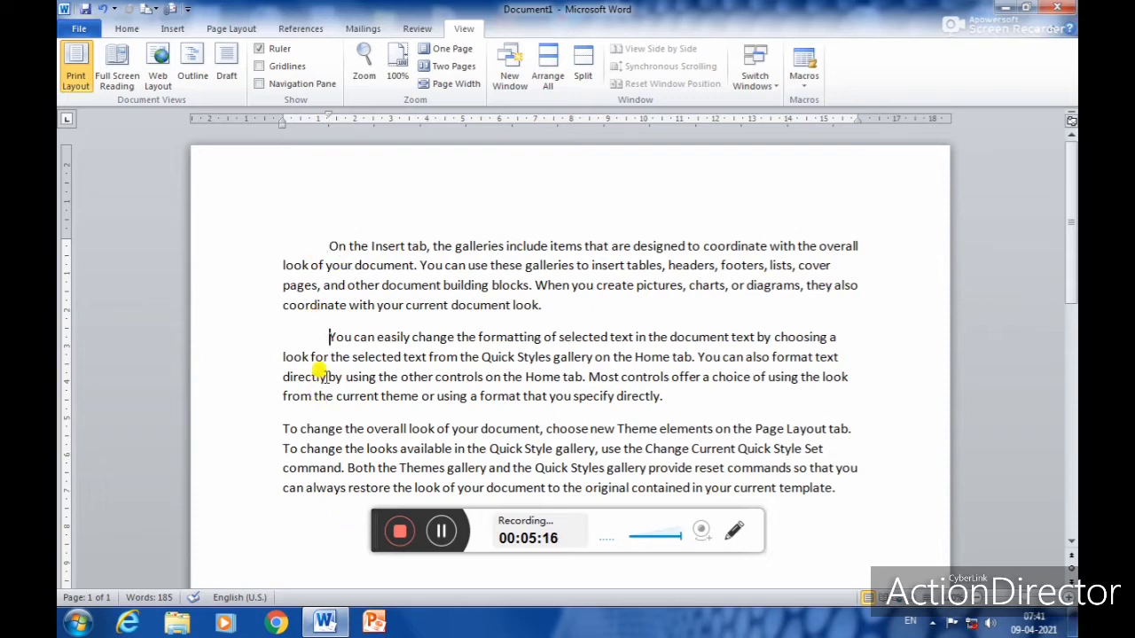
# Remove the second paragraph's tab indent and move its first-line indent marker in stages to about 5.75 cm on the ruler.
pyautogui.scroll(-1, 316, 369)
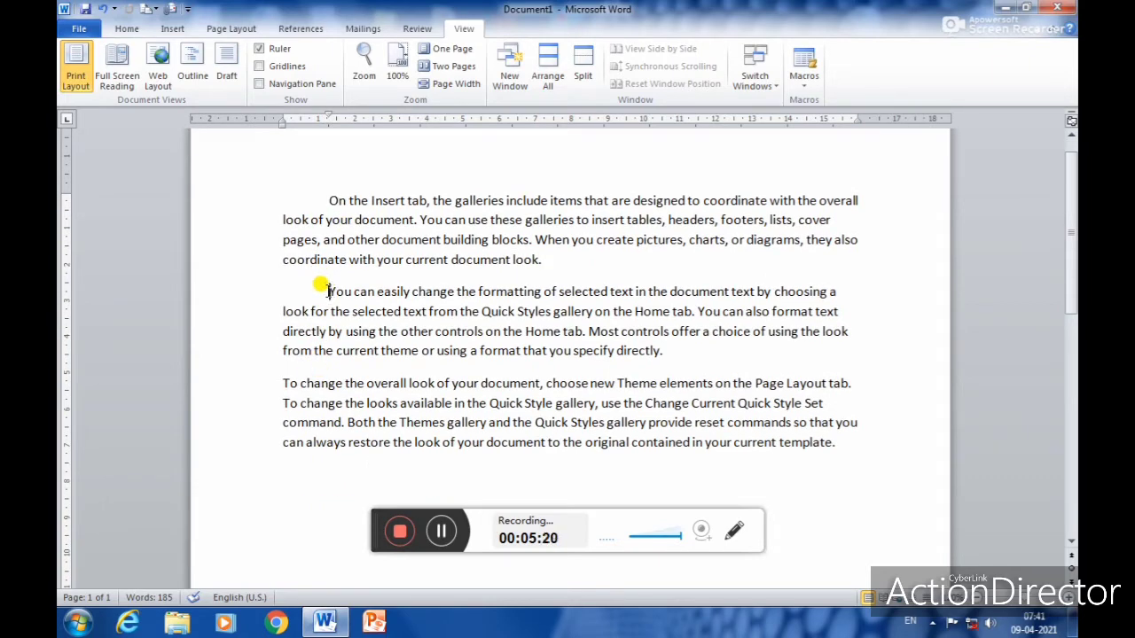
pyautogui.press('BackSpace')
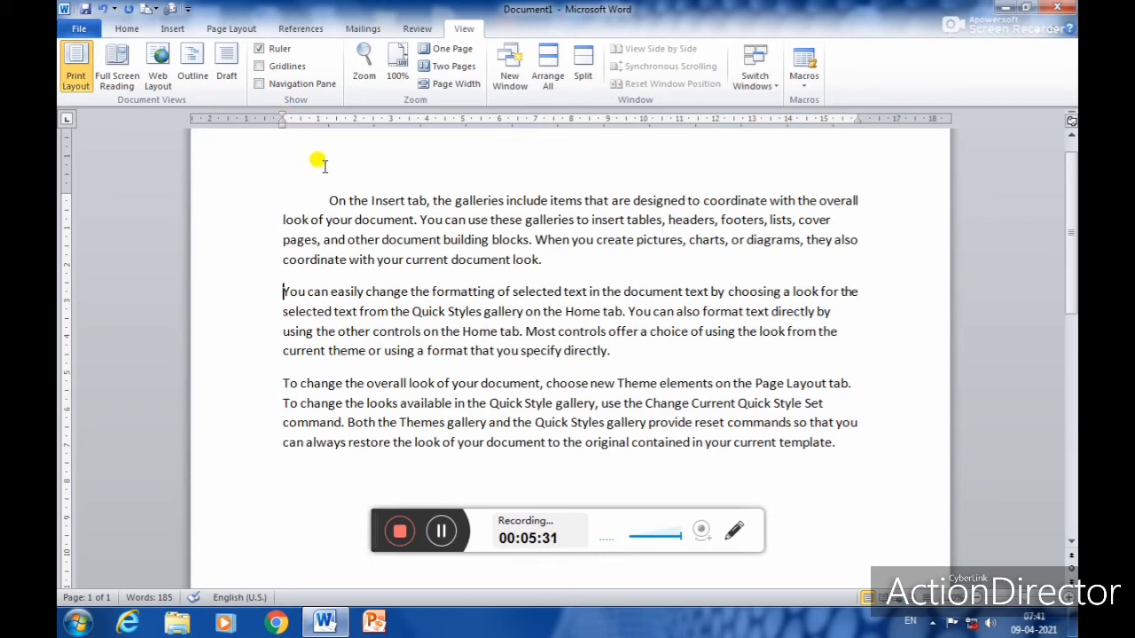
pyautogui.moveTo(282, 116); pyautogui.dragTo(345, 116)
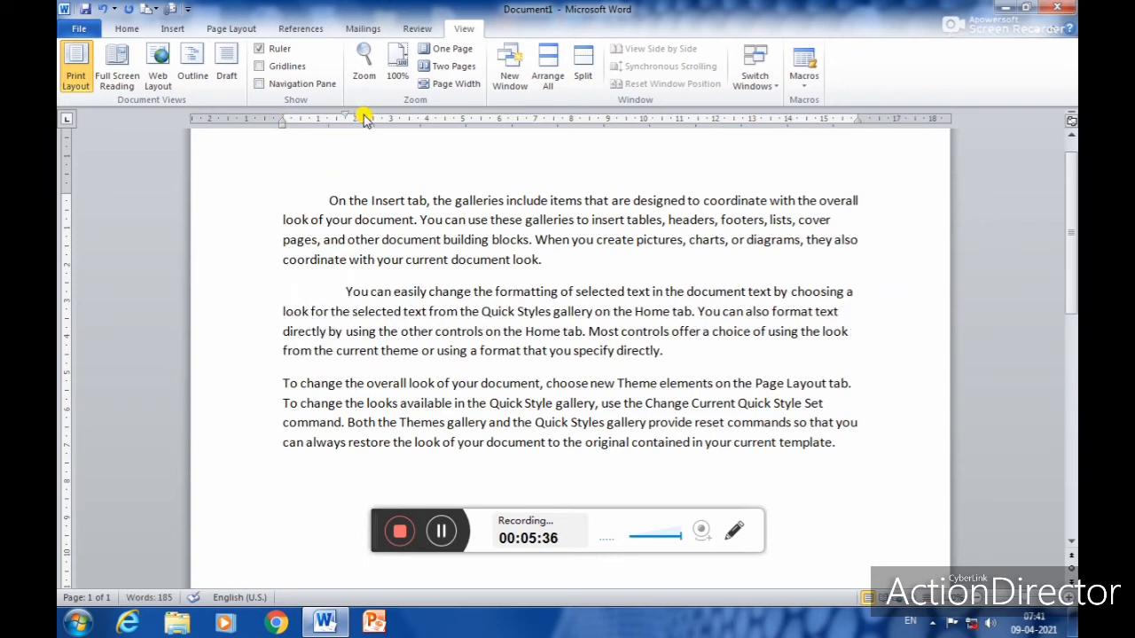
pyautogui.moveTo(346, 116); pyautogui.dragTo(409, 116)
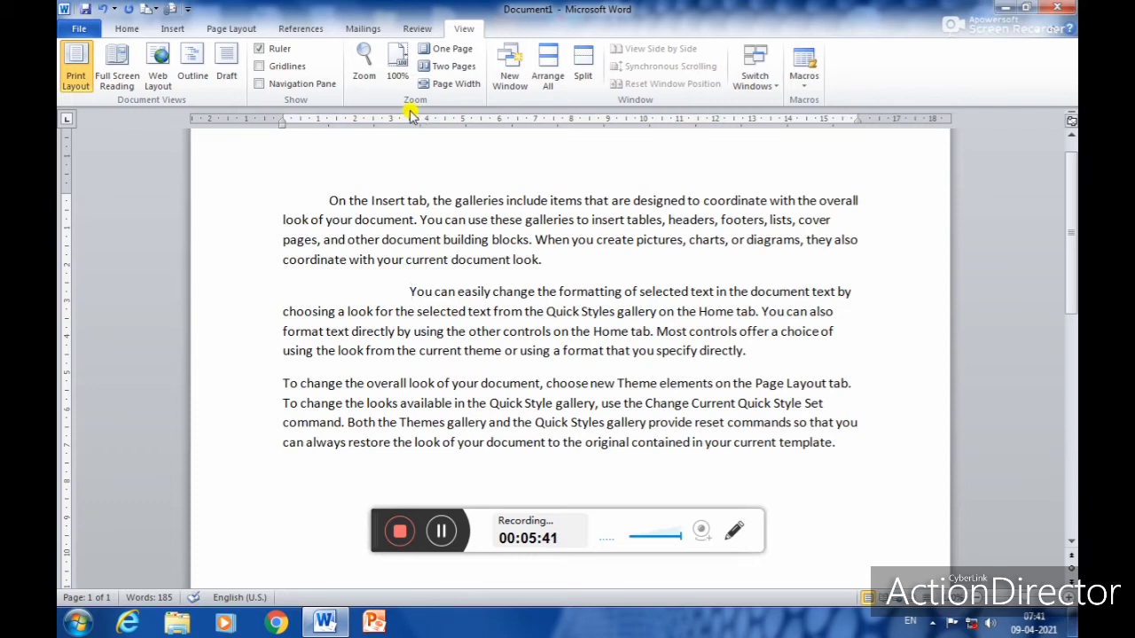
pyautogui.moveTo(410, 116); pyautogui.dragTo(436, 119)
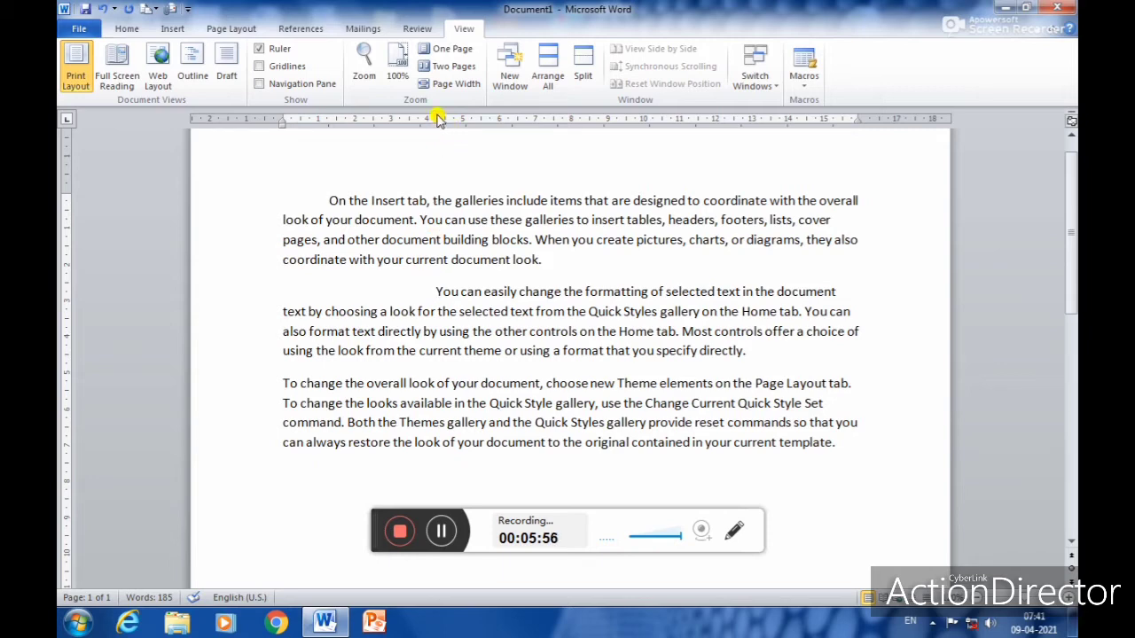
pyautogui.moveTo(436, 116); pyautogui.dragTo(491, 117)
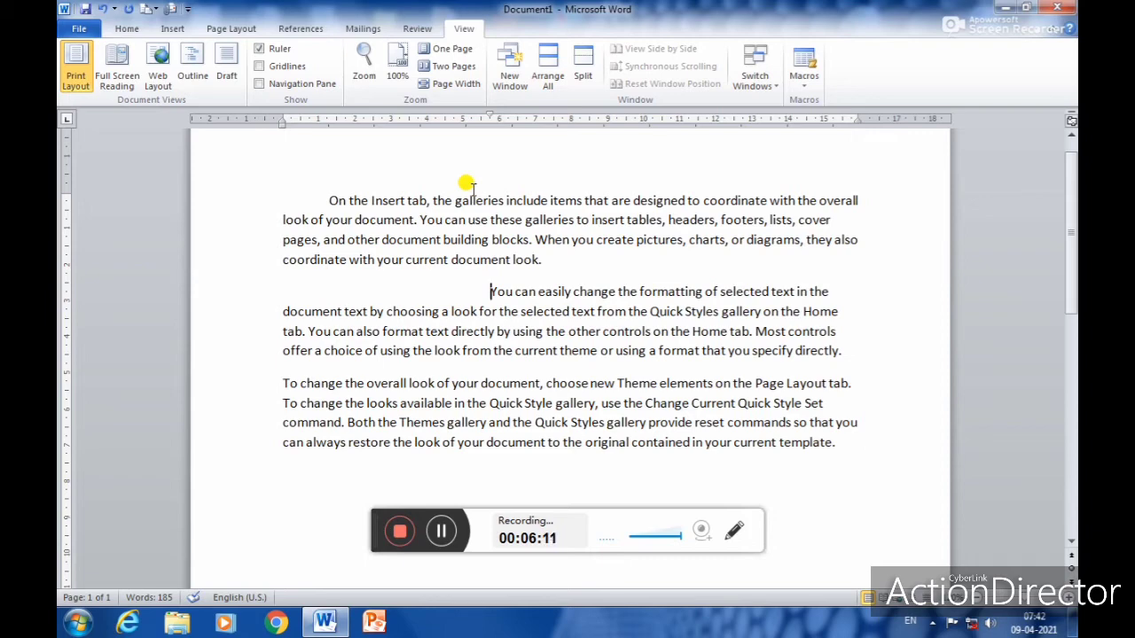
# Move the second paragraph's left indent marker to about 5.75 cm on the ruler and return it to 0.
pyautogui.click(425, 532)
pyautogui.click(435, 532)
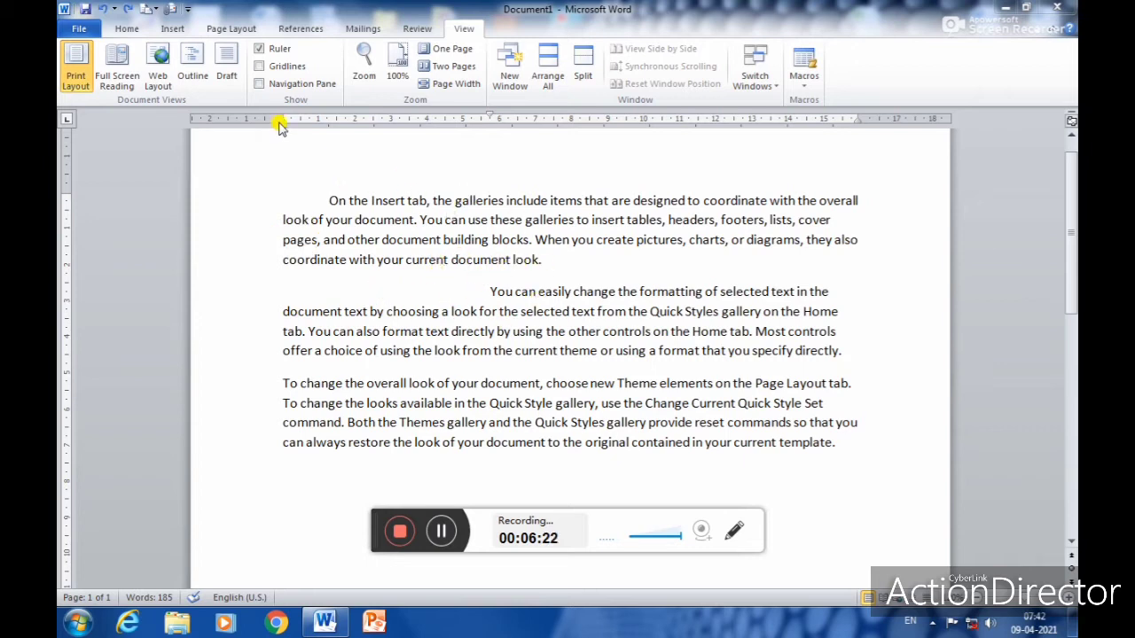
pyautogui.moveTo(279, 124); pyautogui.dragTo(482, 141)
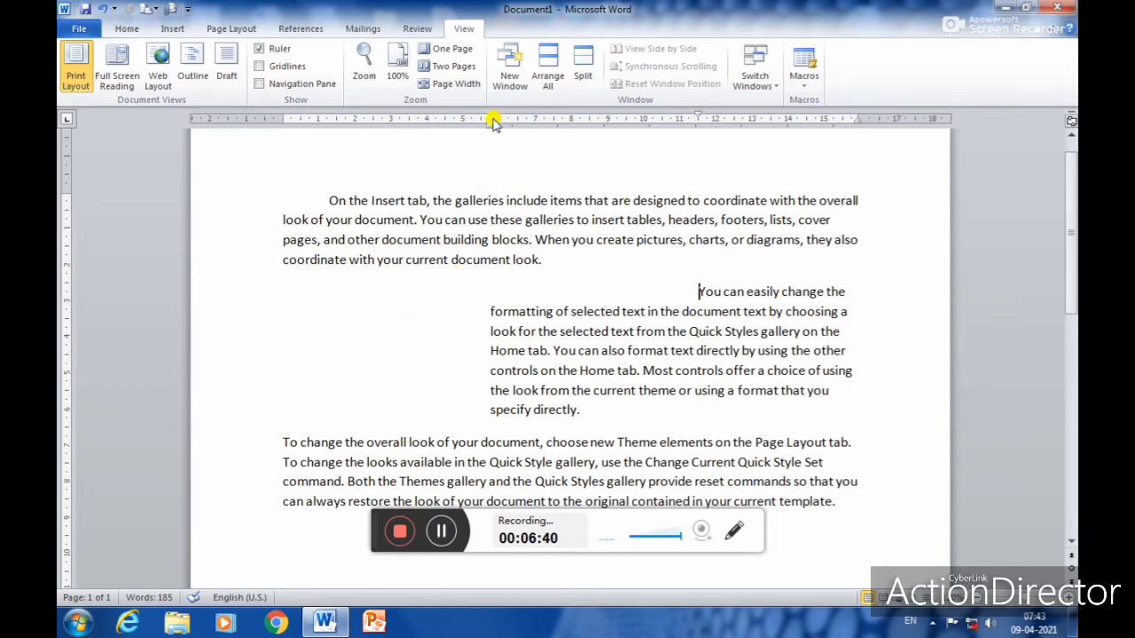
pyautogui.moveTo(490, 122); pyautogui.dragTo(280, 130)
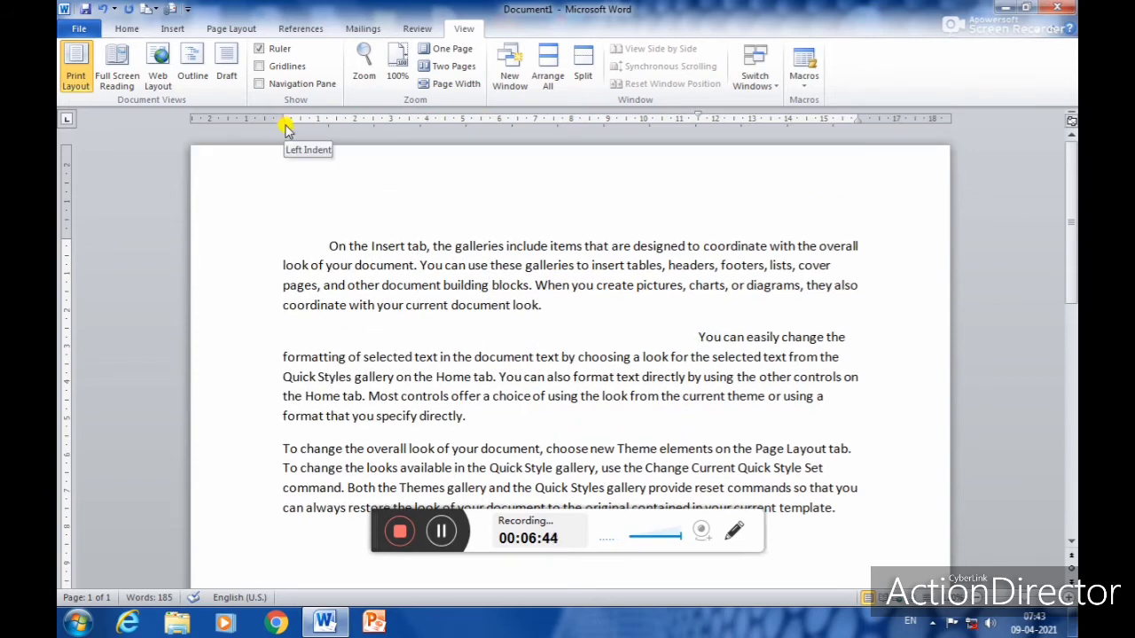
# Undo the second paragraph's left indent moves and clear the first-line indents of the second and first paragraphs.
pyautogui.hotkey('ctrl', 'z')
pyautogui.hotkey('ctrl', 'z')
pyautogui.press('BackSpace')
pyautogui.press('BackSpace')
pyautogui.press('BackSpace')
pyautogui.press('BackSpace')
pyautogui.press('BackSpace')
pyautogui.press('BackSpace')
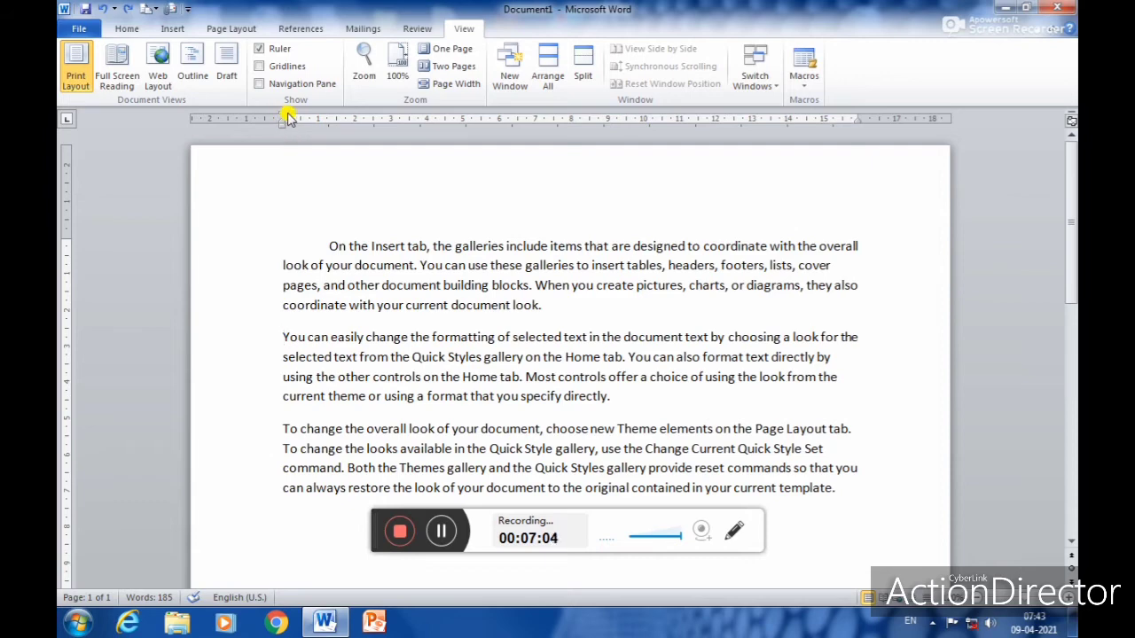
pyautogui.moveTo(326, 113); pyautogui.dragTo(286, 118)
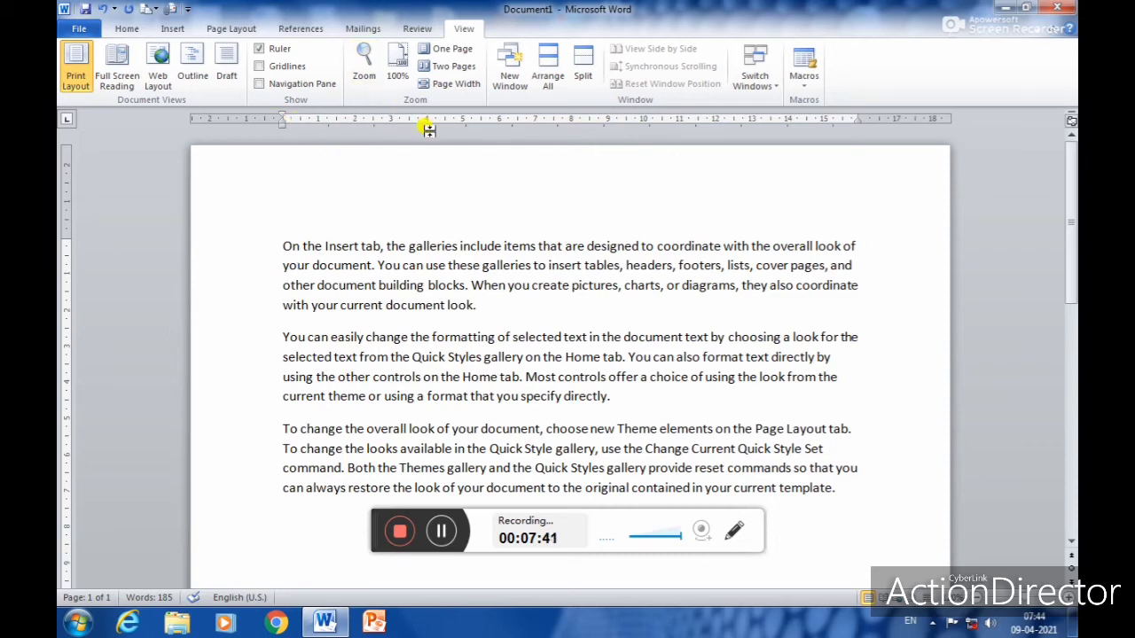
# Select the first paragraph and try to decrease its indent level.
pyautogui.click(127, 29)
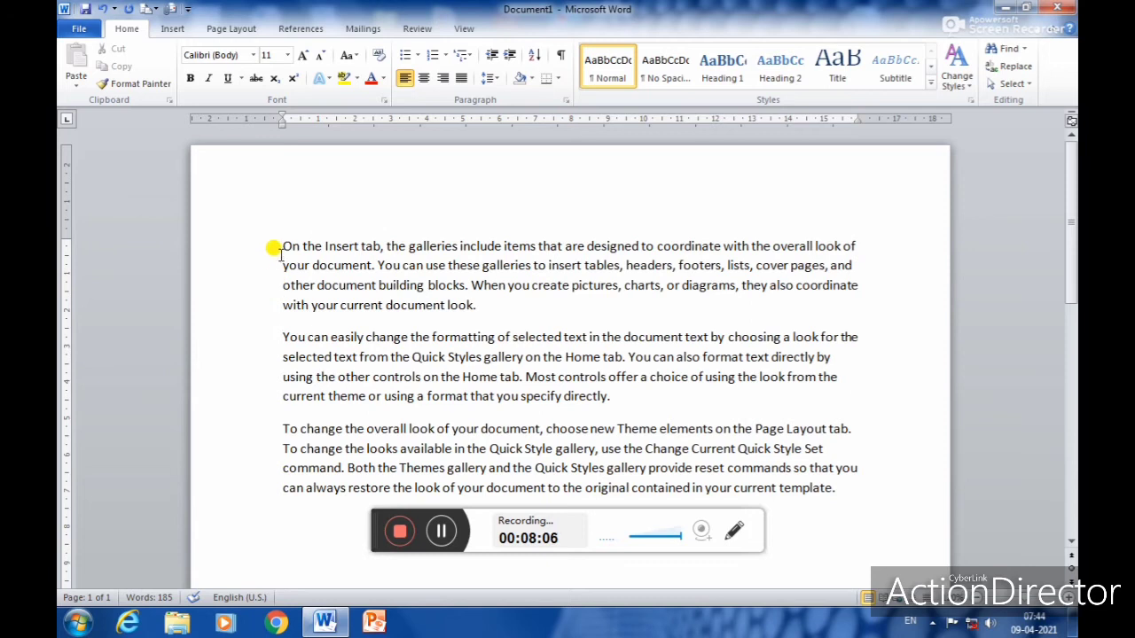
pyautogui.moveTo(282, 247); pyautogui.dragTo(503, 300)
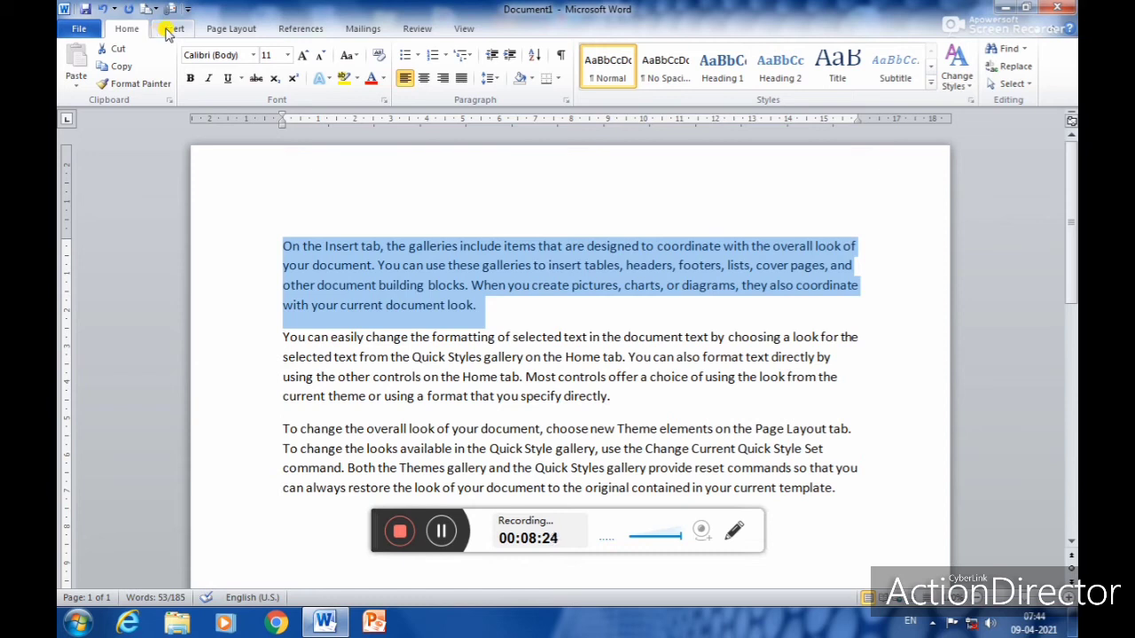
pyautogui.click(493, 56)
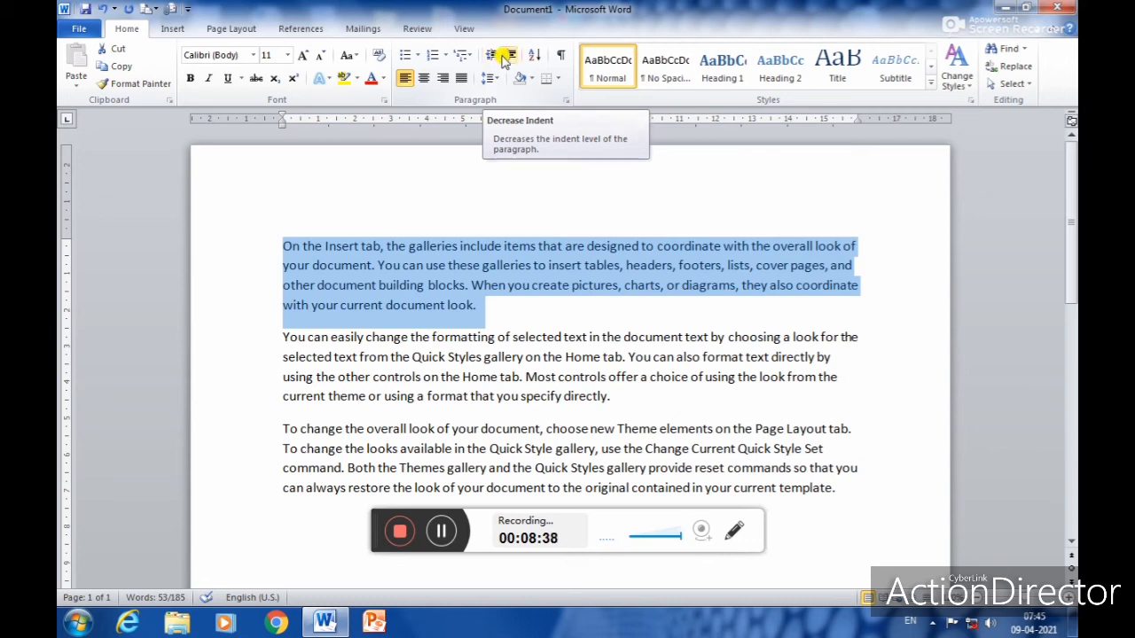
pyautogui.click(440, 530)
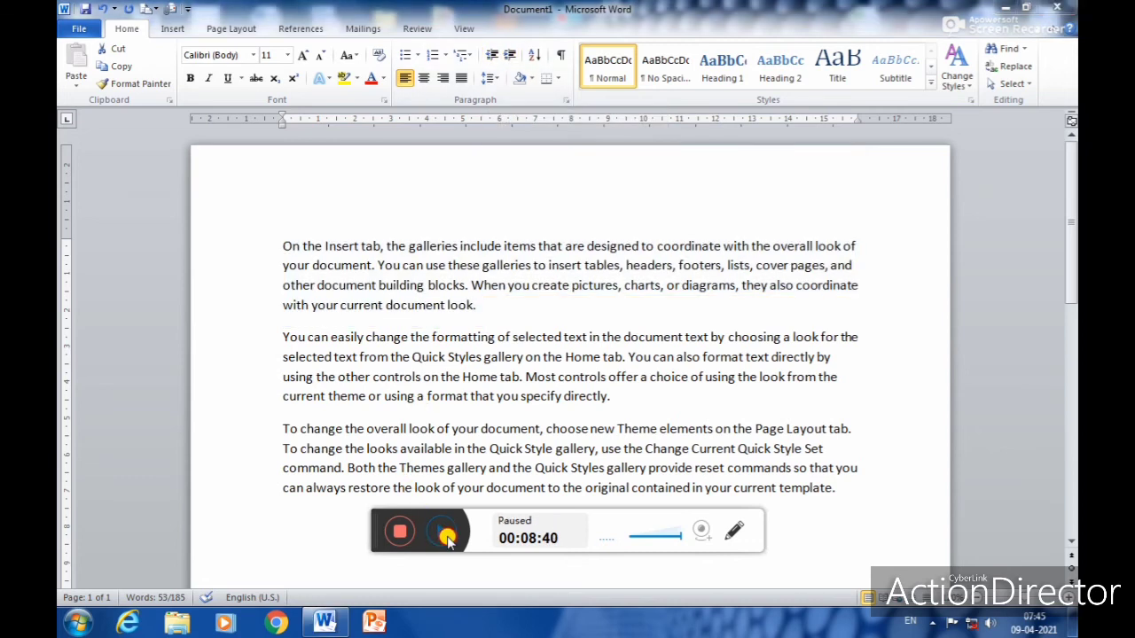
pyautogui.click(441, 530)
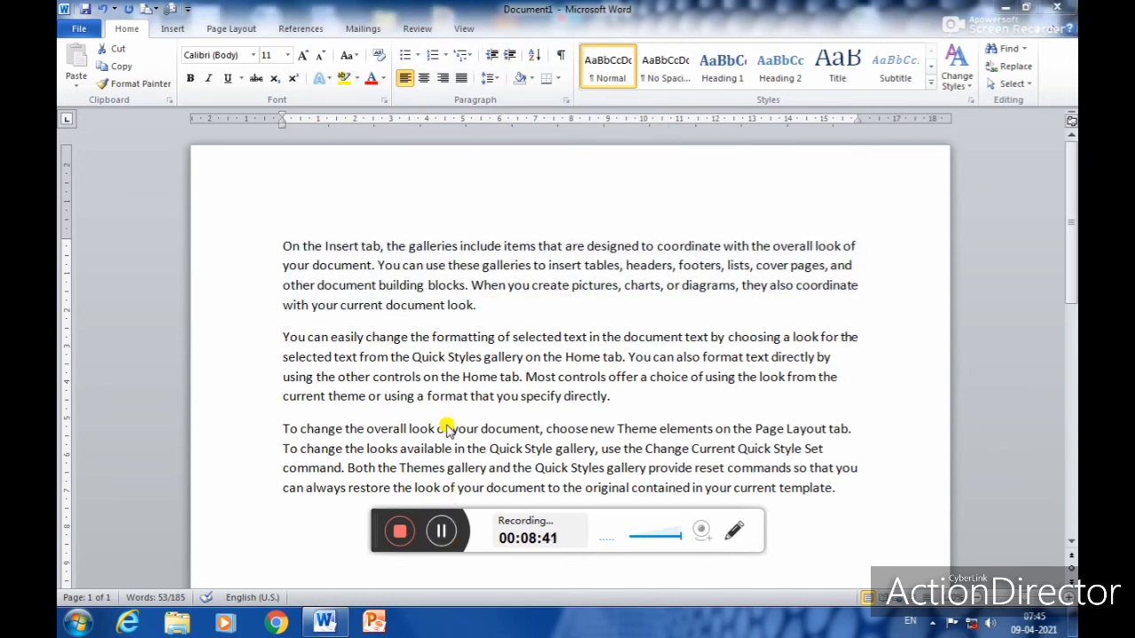
# Select the whole first paragraph, increase its indent by four levels and decrease it by two.
pyautogui.tripleClick(280, 247)
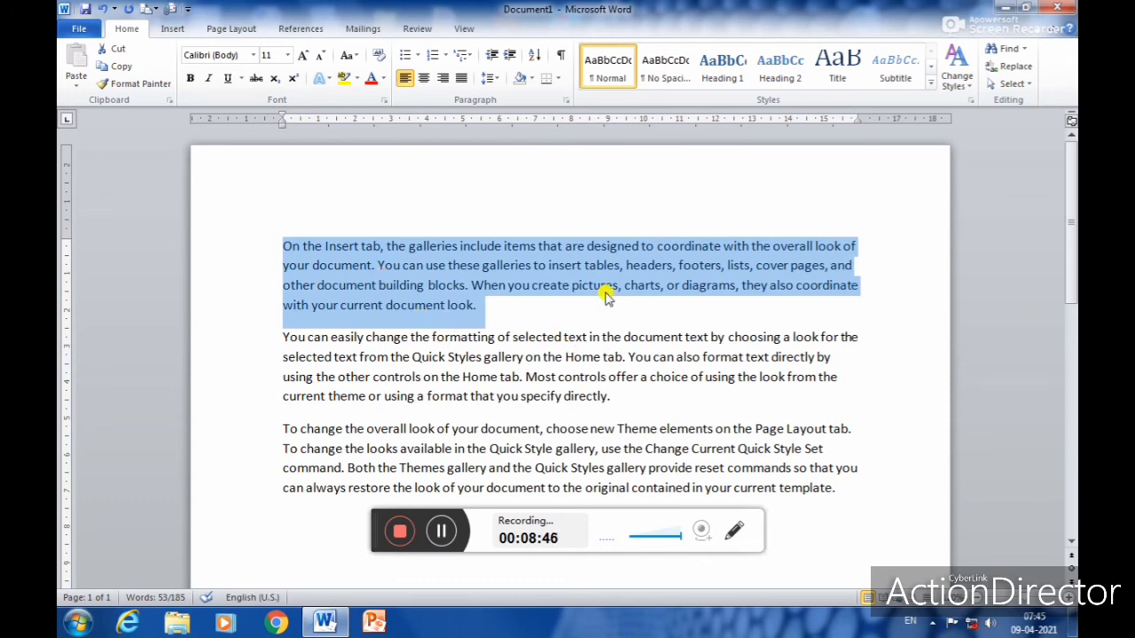
pyautogui.click(513, 53)
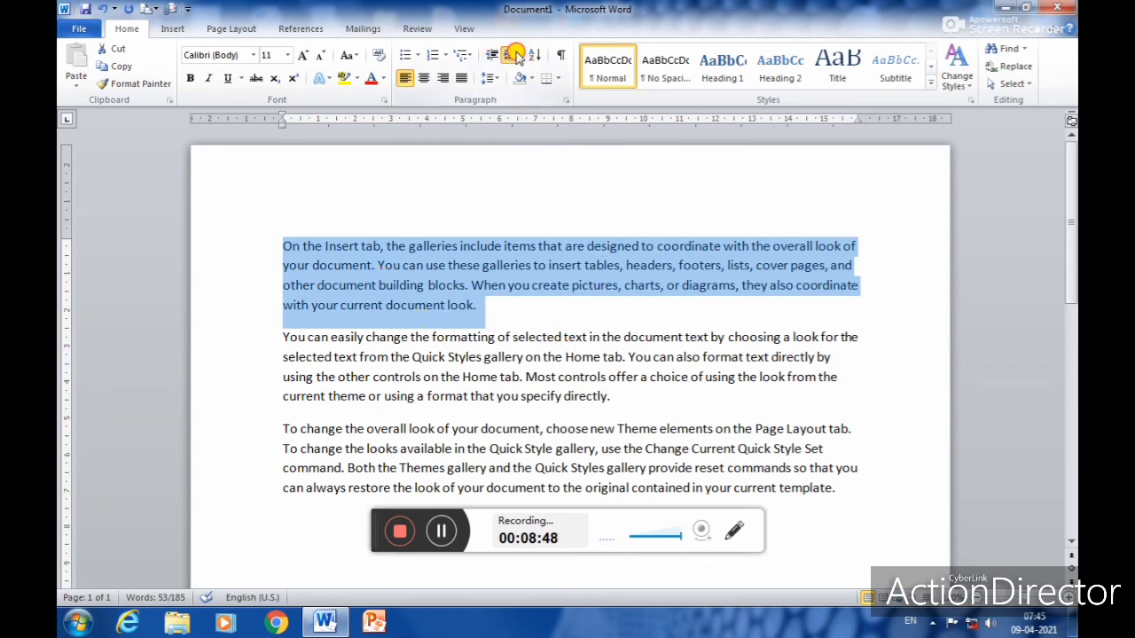
pyautogui.click(514, 55)
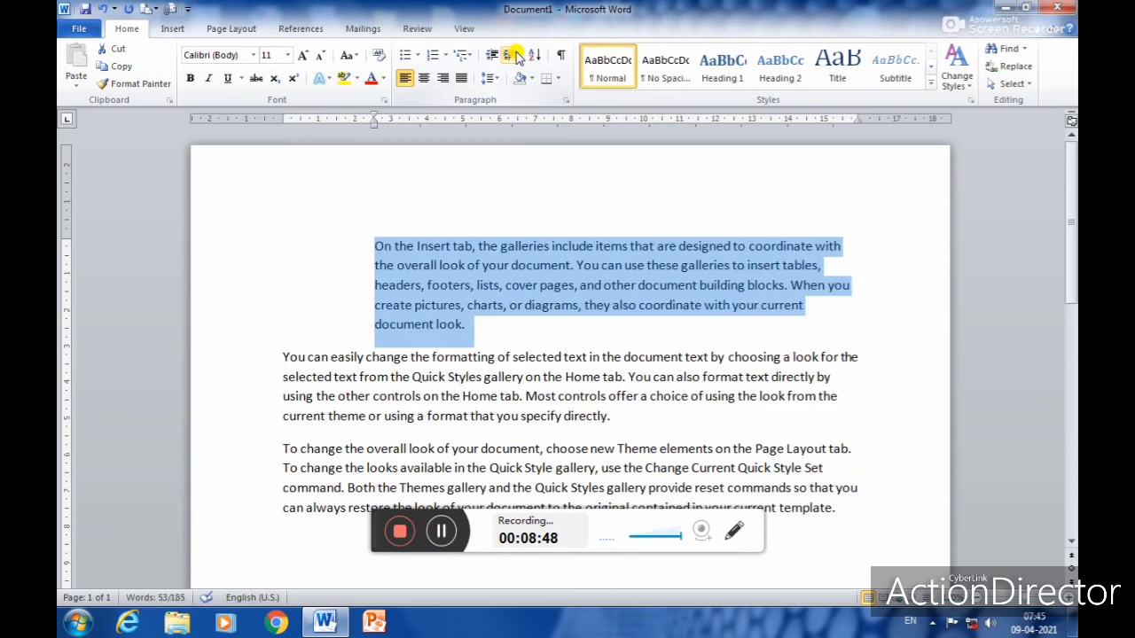
pyautogui.click(516, 55)
pyautogui.click(516, 55)
pyautogui.click(493, 55)
pyautogui.click(493, 55)
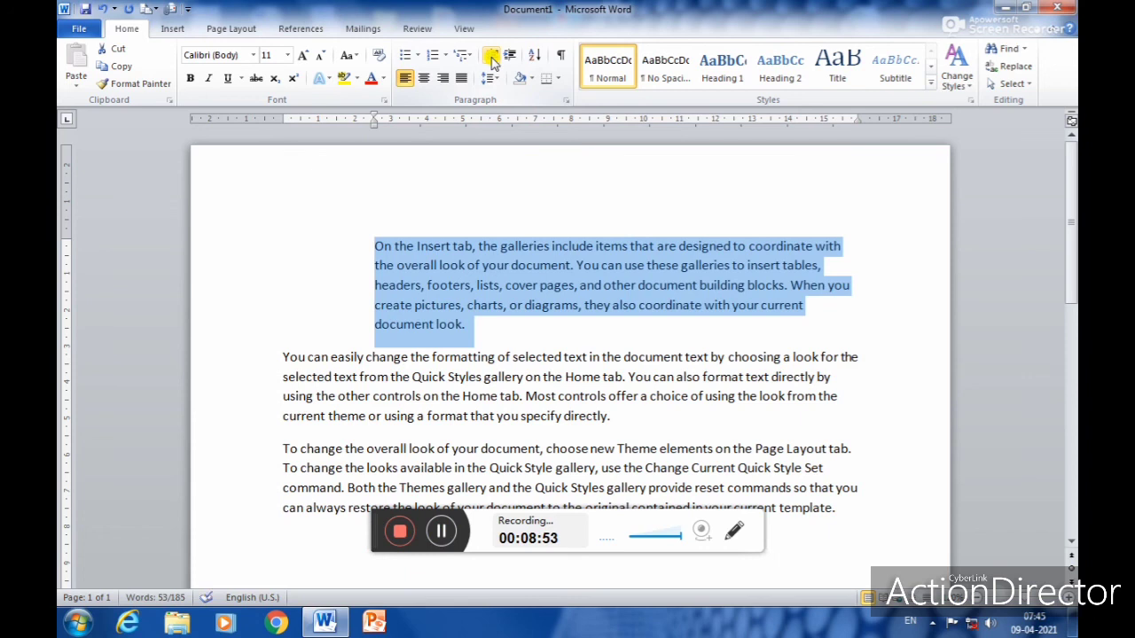